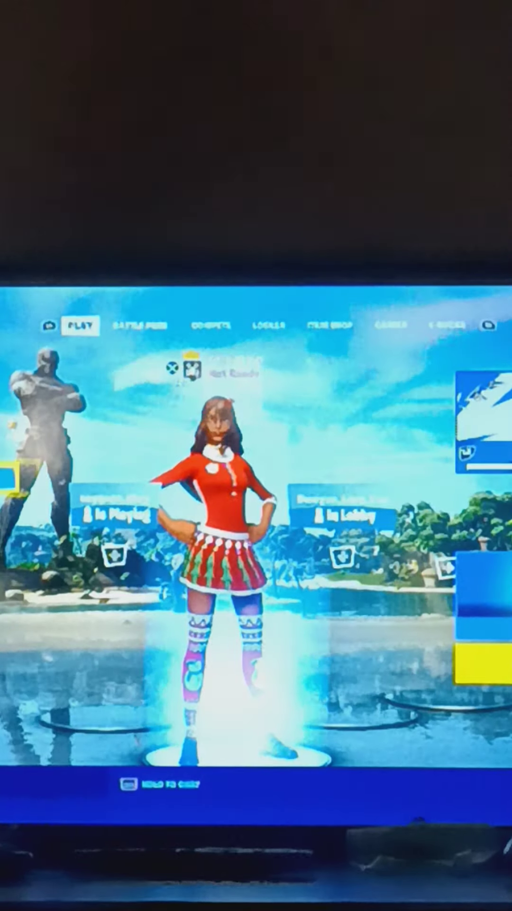
key("b")
key("Escape")
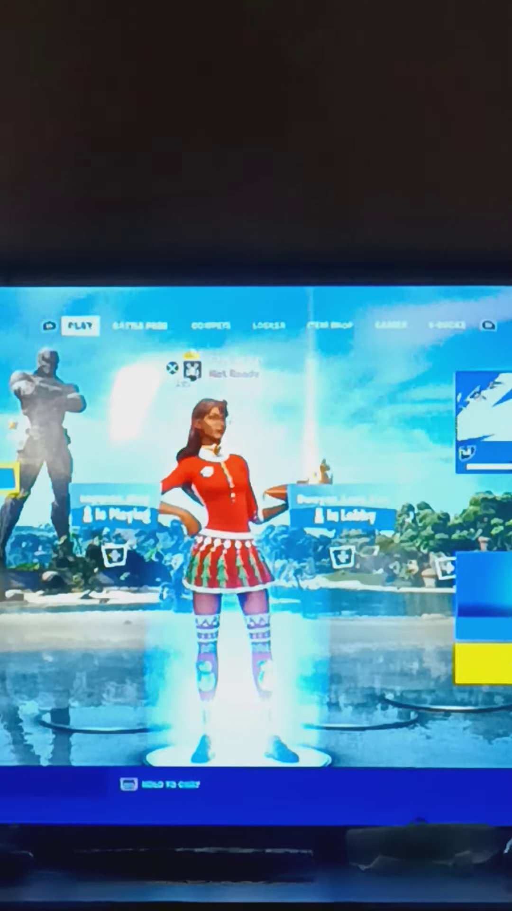